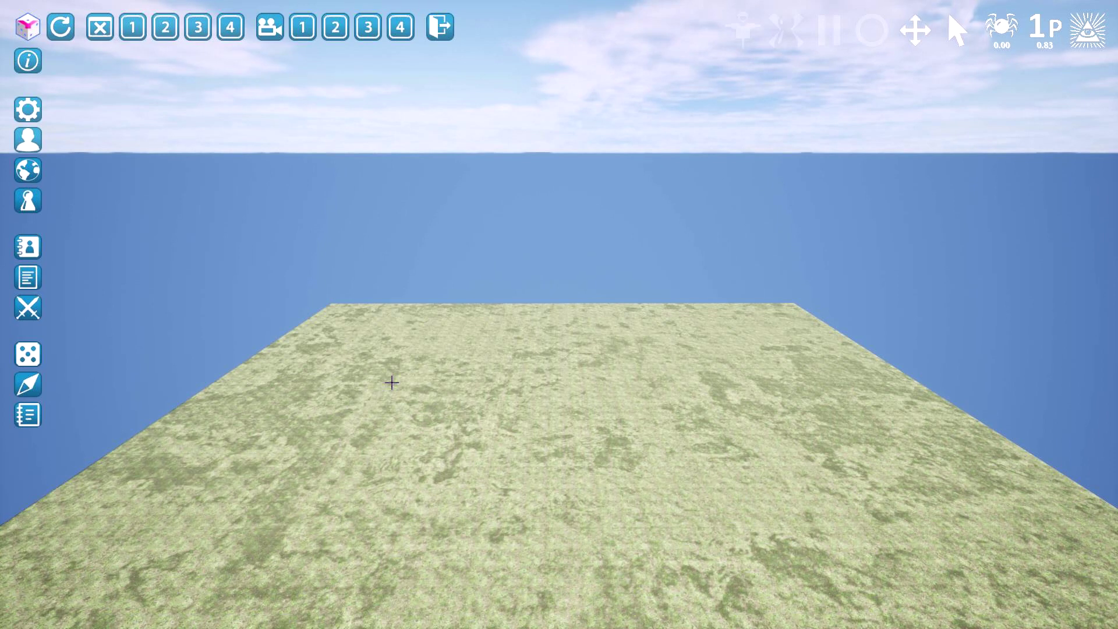
# Open the terrain settings window from the world tools.
pyautogui.click(391, 382)
pyautogui.click(23, 173)
pyautogui.click(62, 238)
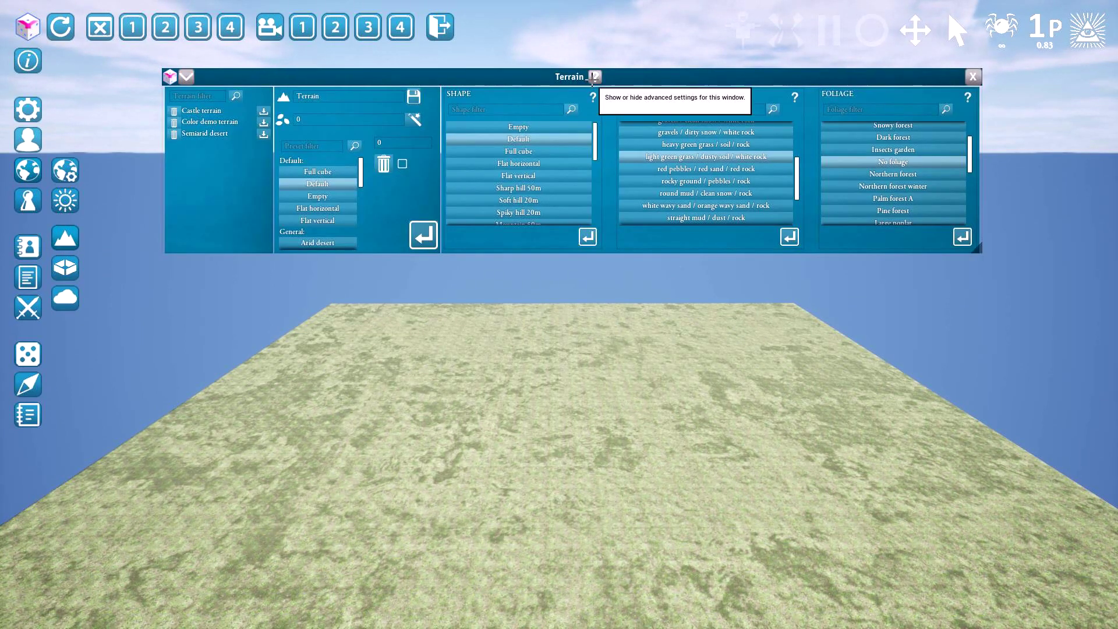
# View the terrain tutorial slide on voxels and the Home window with its documentation links, closing each one.
pyautogui.click(596, 78)
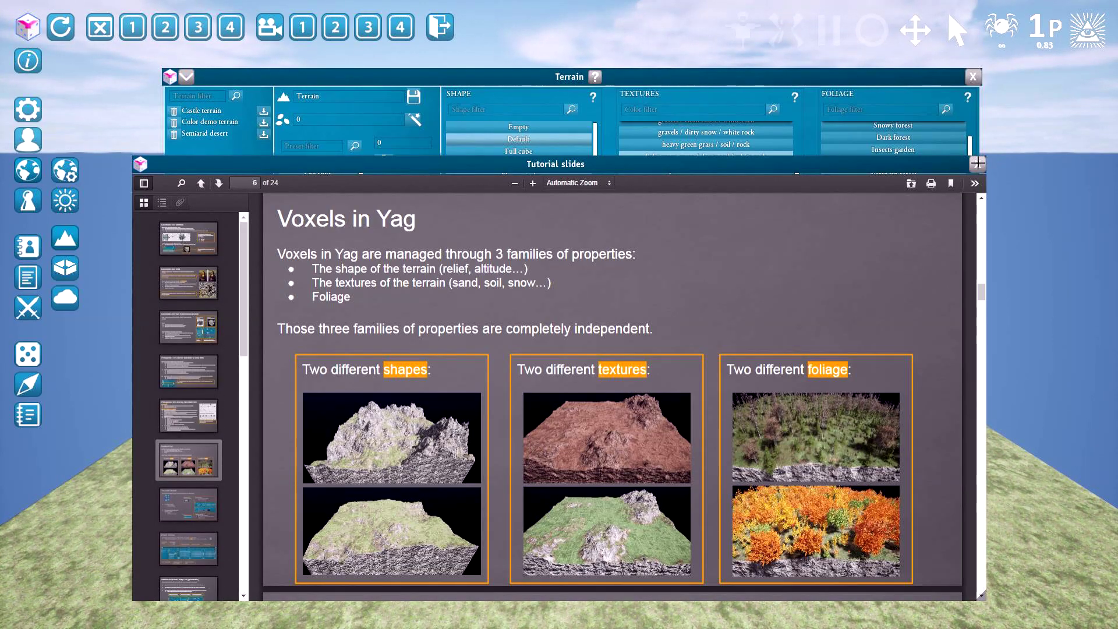
pyautogui.click(978, 164)
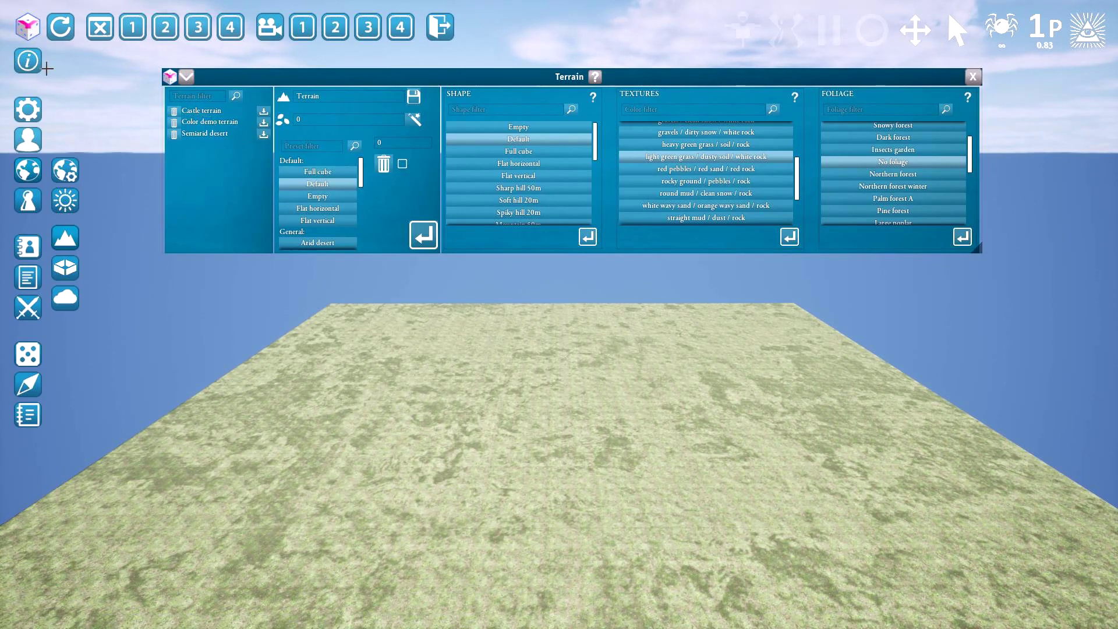
pyautogui.click(28, 61)
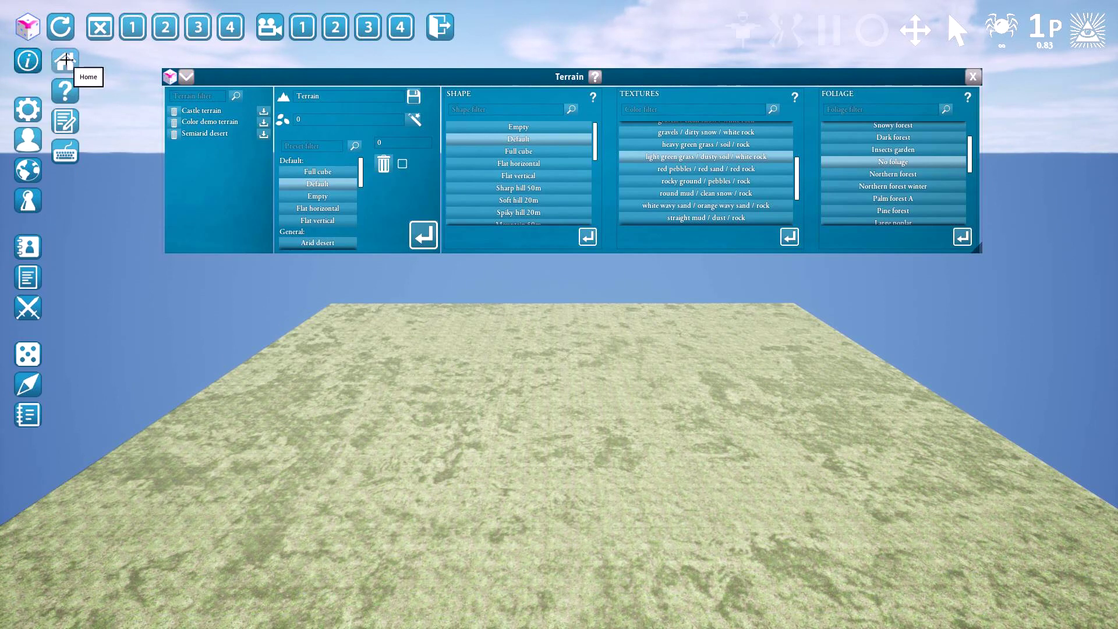
pyautogui.click(66, 60)
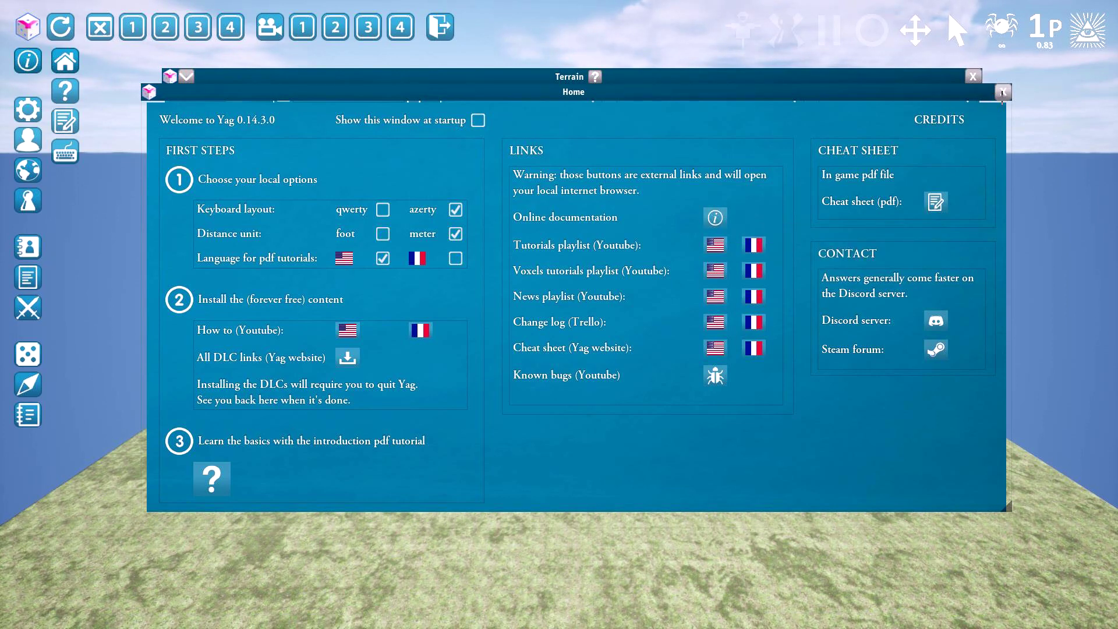
pyautogui.click(1002, 92)
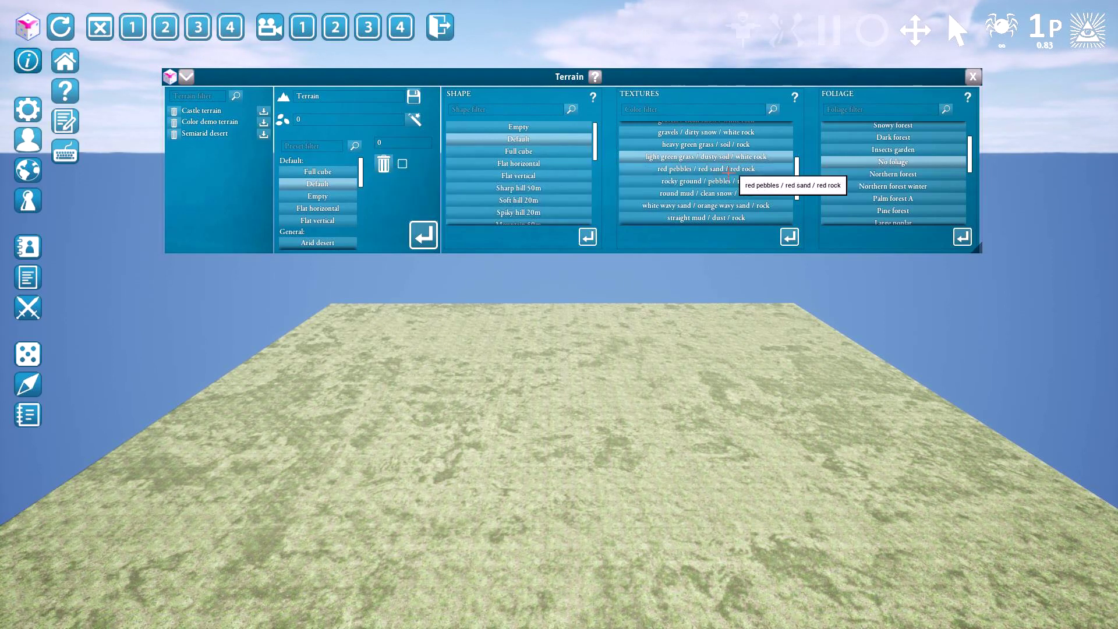
# Examine the terrain's edition tools and its advanced shape, texture and foliage parameters, then hide the advanced settings.
pyautogui.click(187, 76)
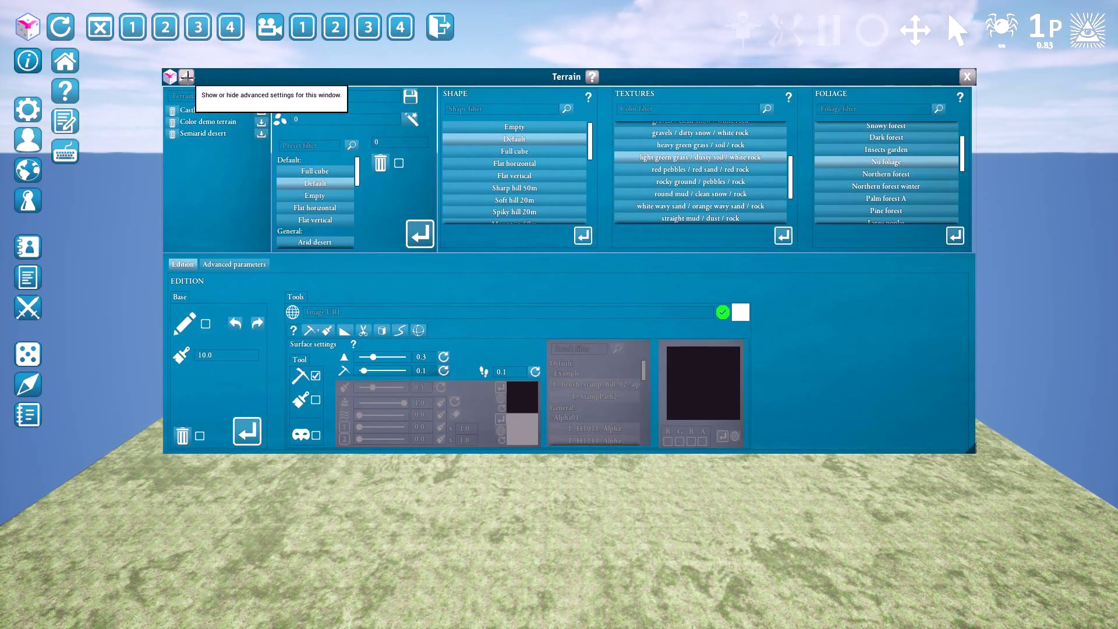
pyautogui.click(187, 77)
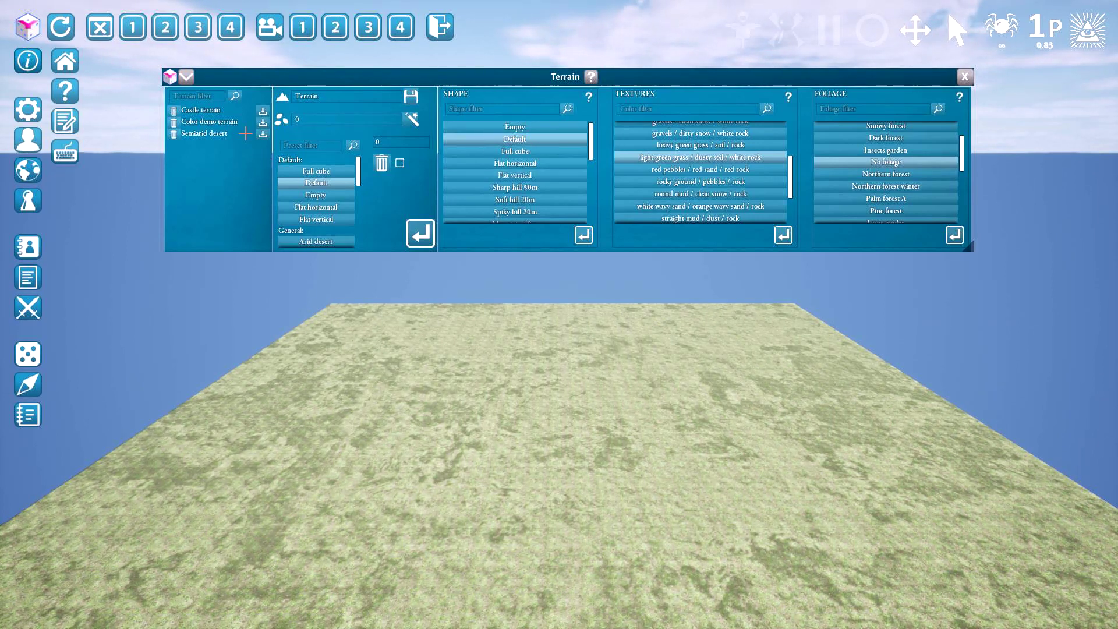
pyautogui.click(185, 78)
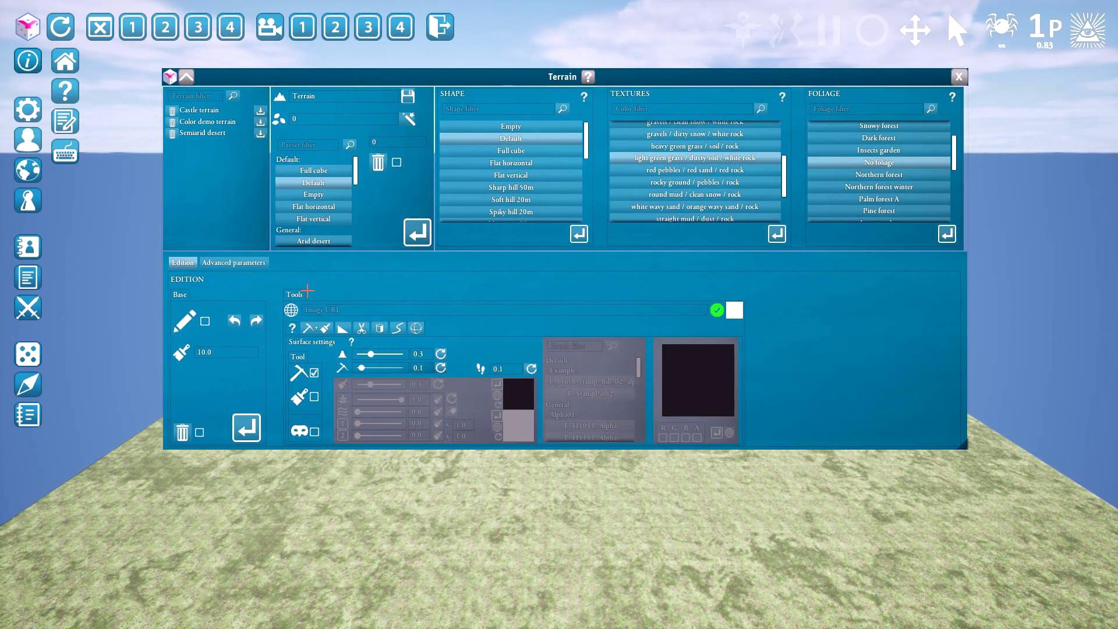
pyautogui.click(255, 263)
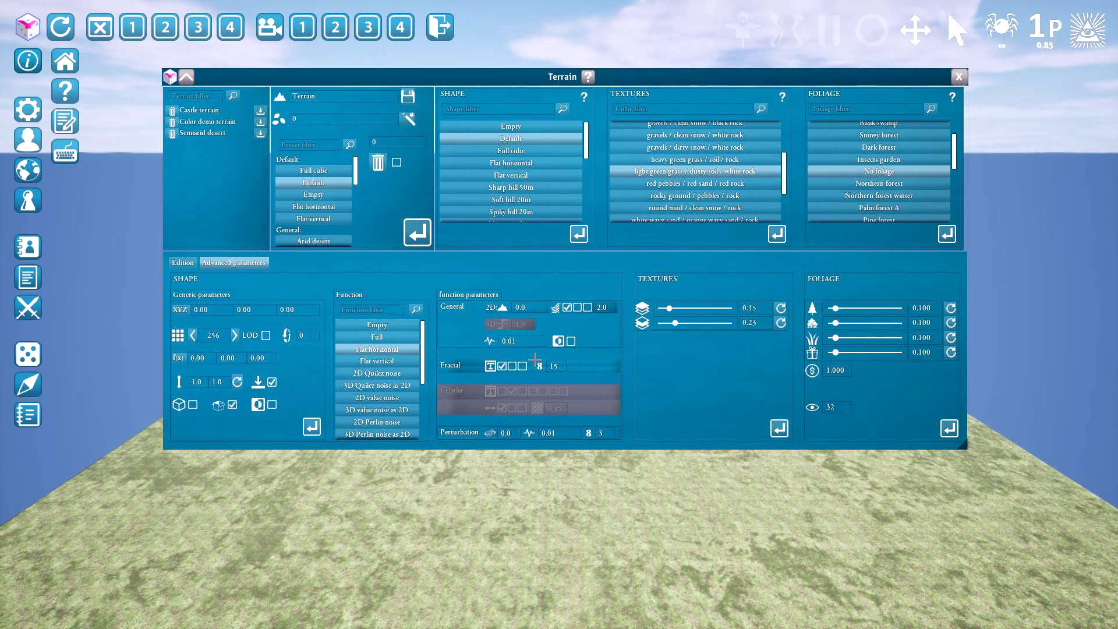
pyautogui.click(188, 77)
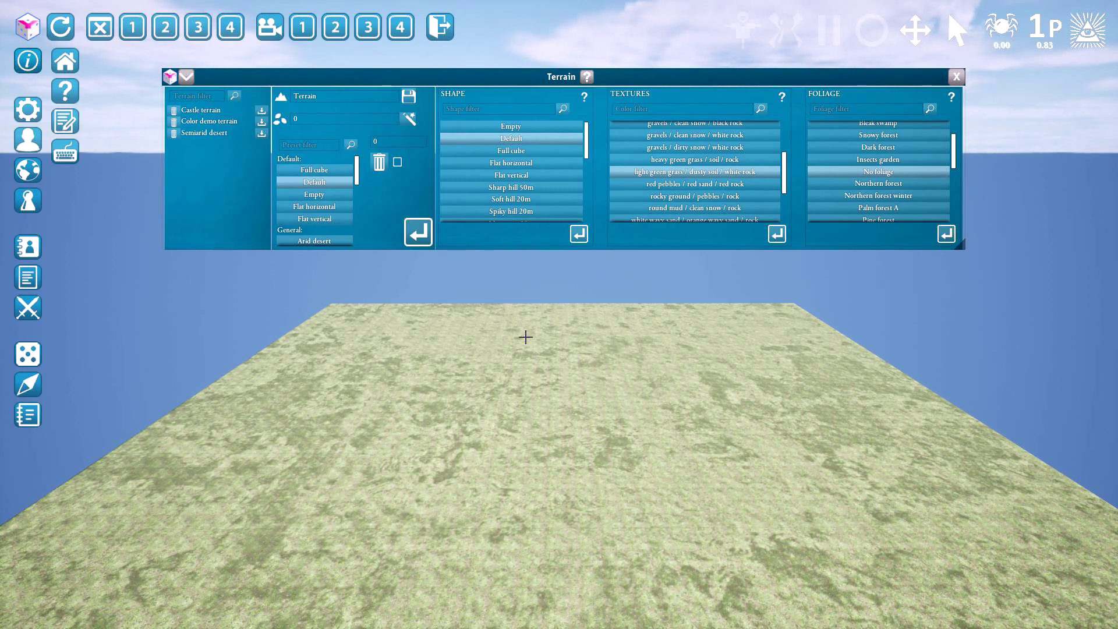
# Apply the "Hilly plains 20m" shape to the terrain.
pyautogui.scroll(-3, 543, 173)
pyautogui.scroll(-5, 542, 174)
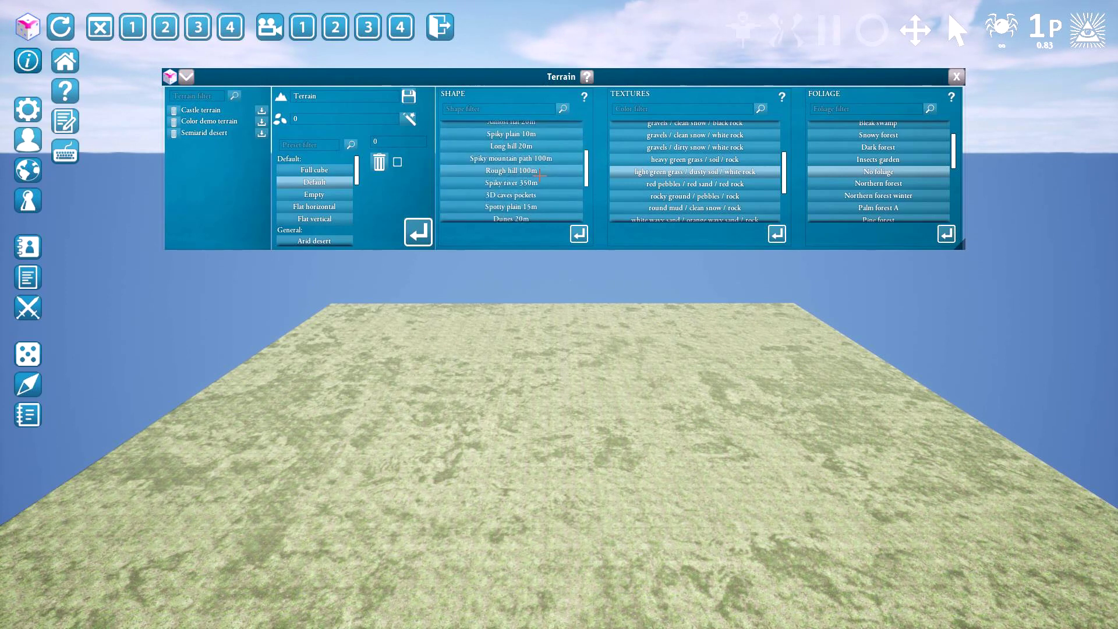
pyautogui.scroll(1, 540, 176)
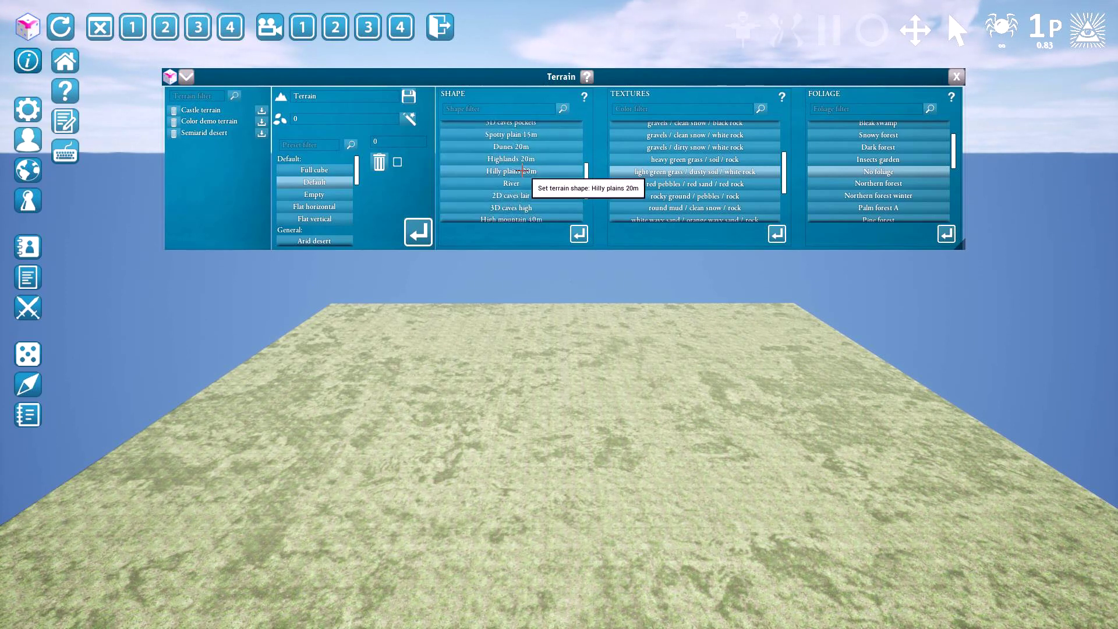
pyautogui.click(517, 170)
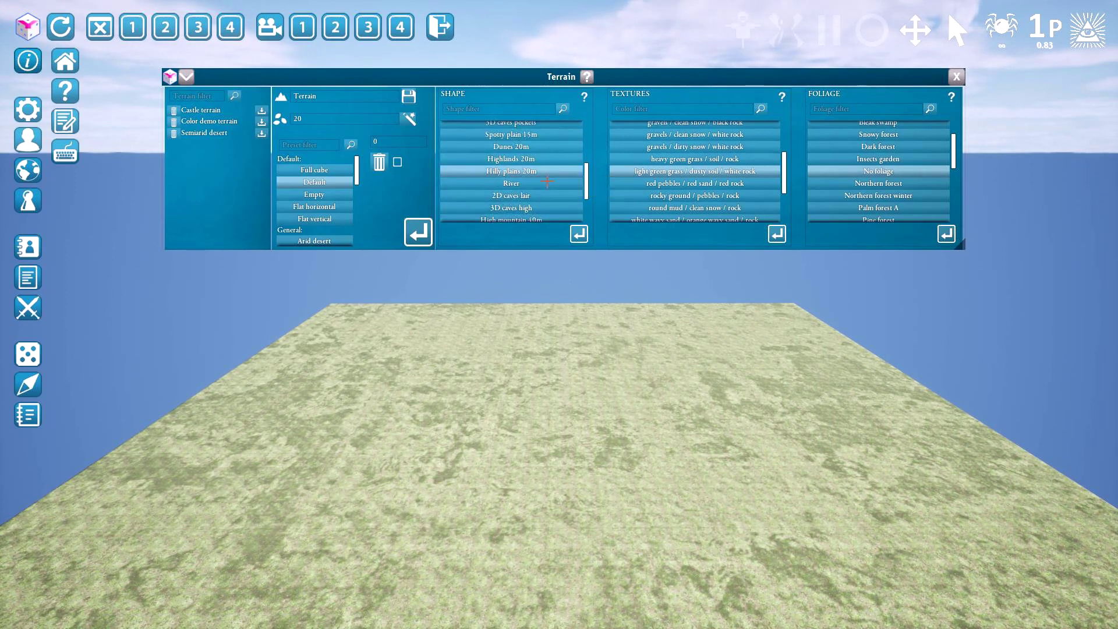
pyautogui.click(580, 233)
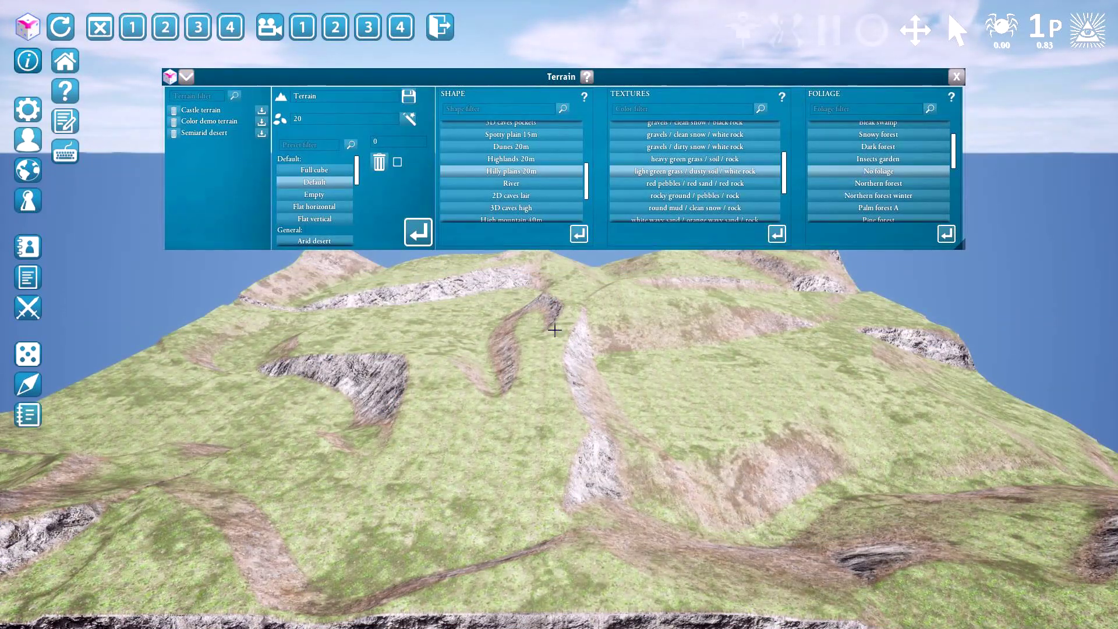
# Apply the "rocky ground / pebbles / rock" textures and the "Northern forest" foliage to the terrain.
pyautogui.click(685, 195)
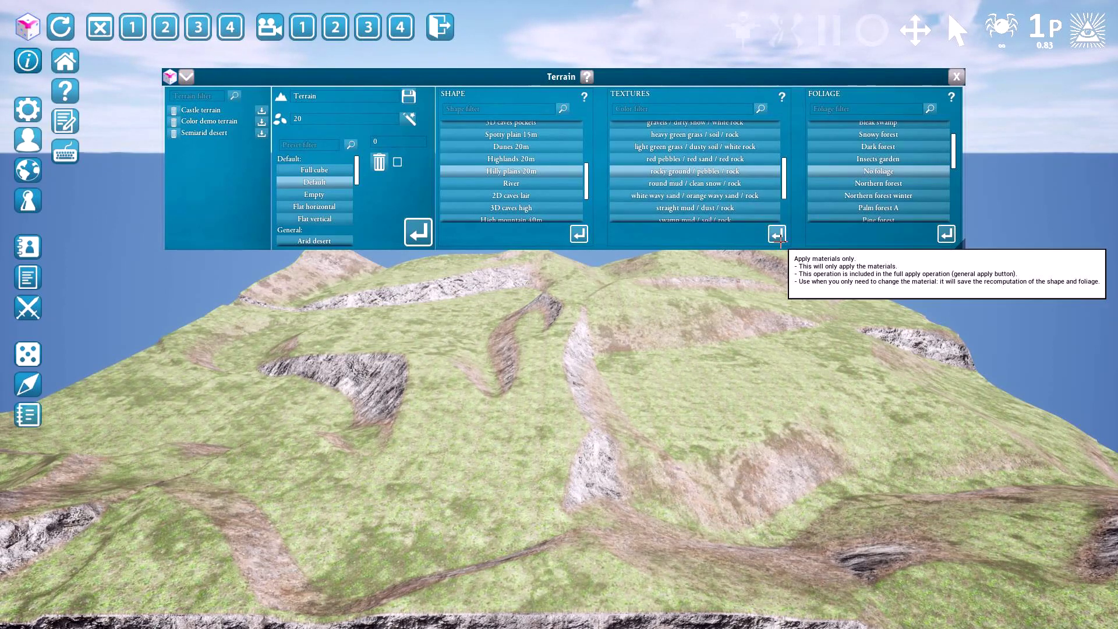
pyautogui.click(776, 233)
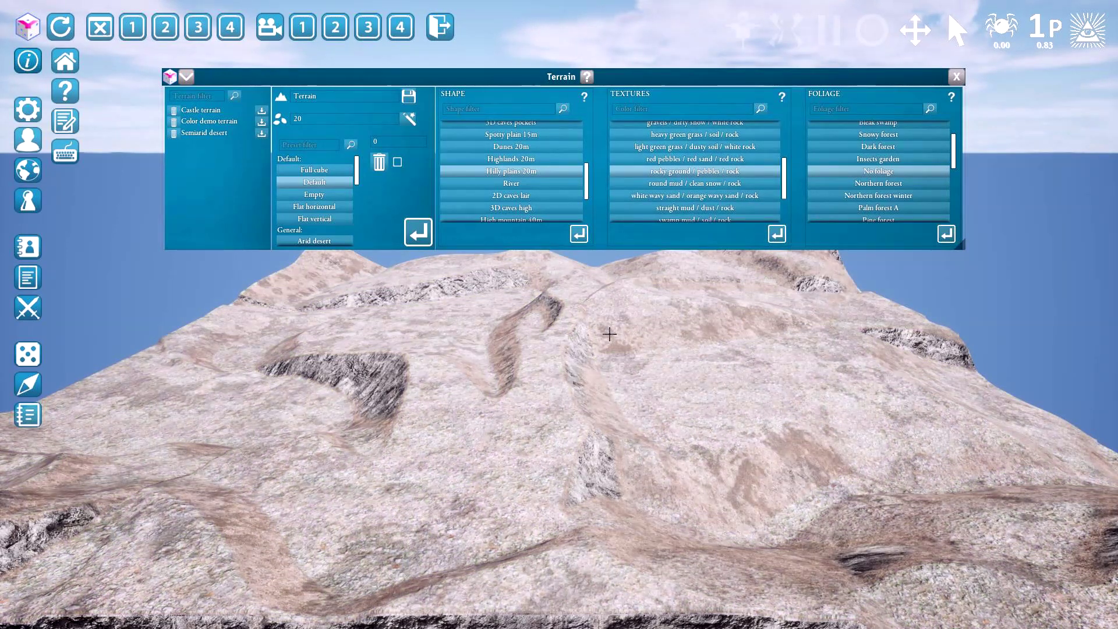
pyautogui.click(906, 183)
pyautogui.click(946, 234)
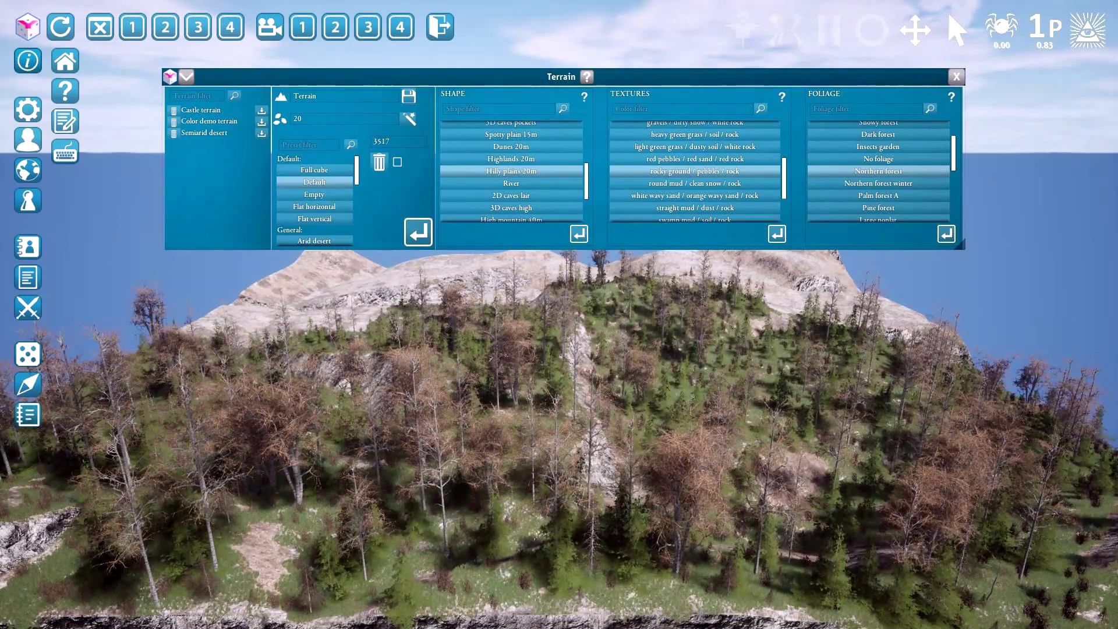
# Apply the "Highlands 20m" shape and regenerate the terrain with its first perturbation value set to 100.
pyautogui.click(525, 160)
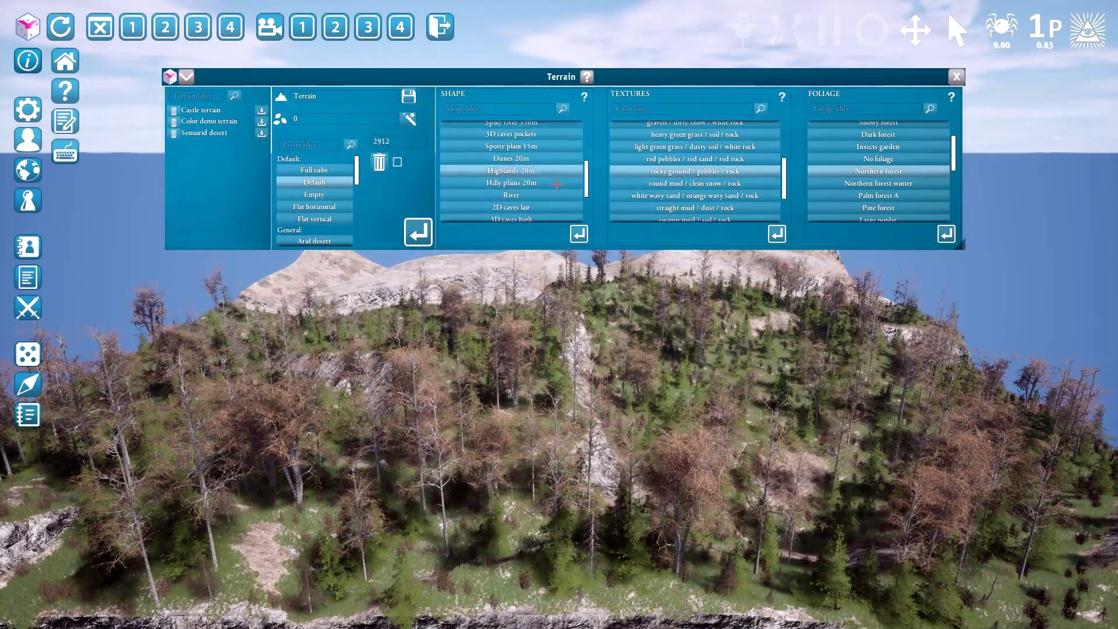
pyautogui.click(579, 235)
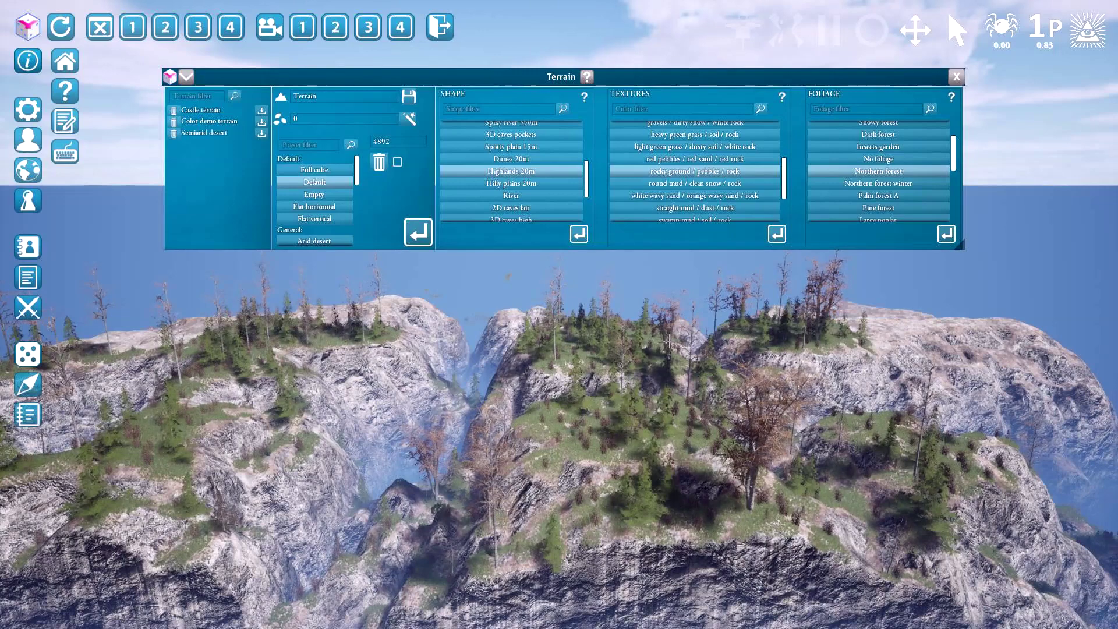
pyautogui.click(186, 77)
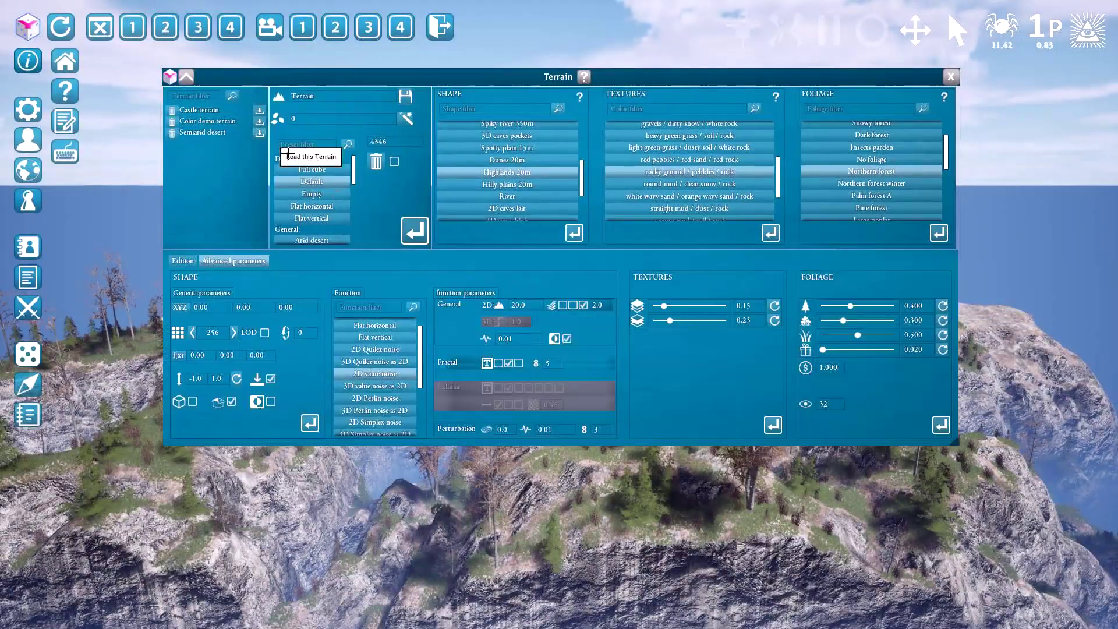
pyautogui.click(504, 429)
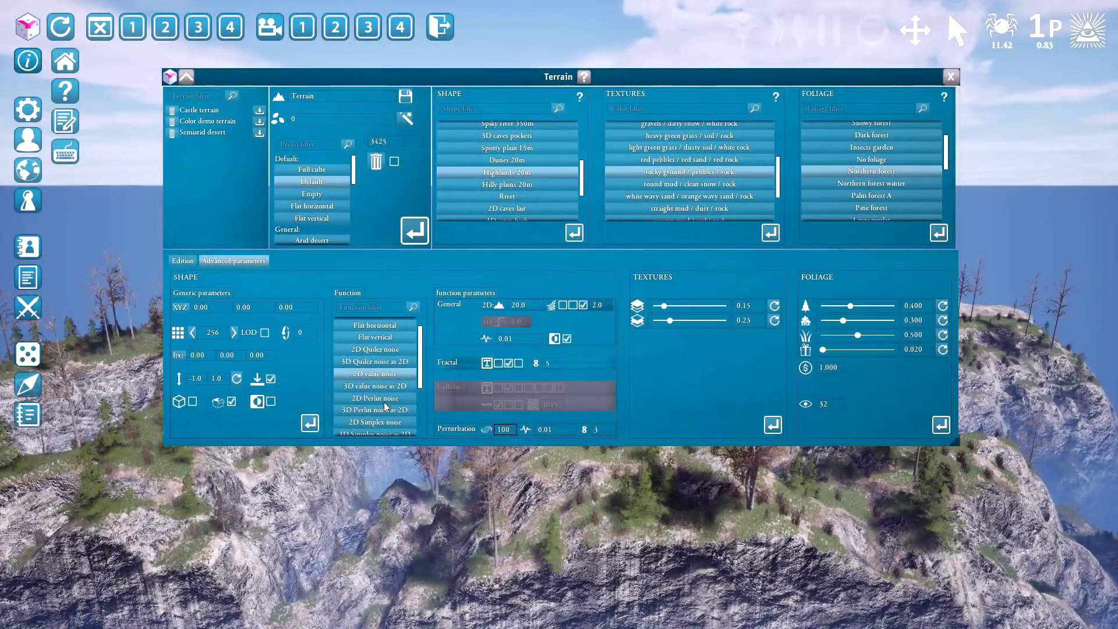
pyautogui.click(308, 423)
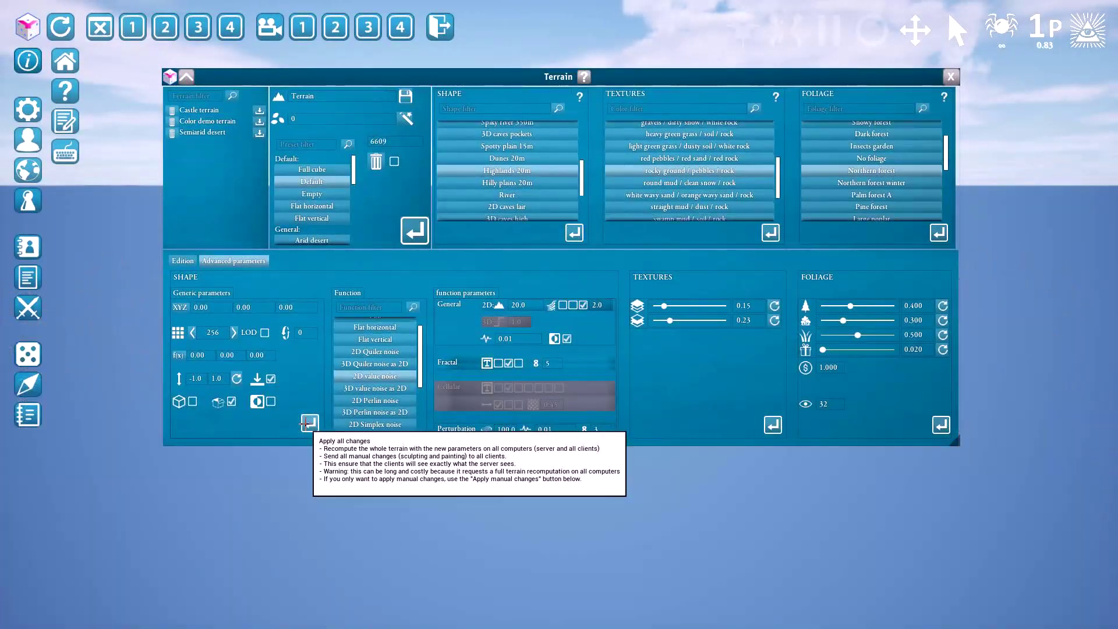
pyautogui.click(186, 76)
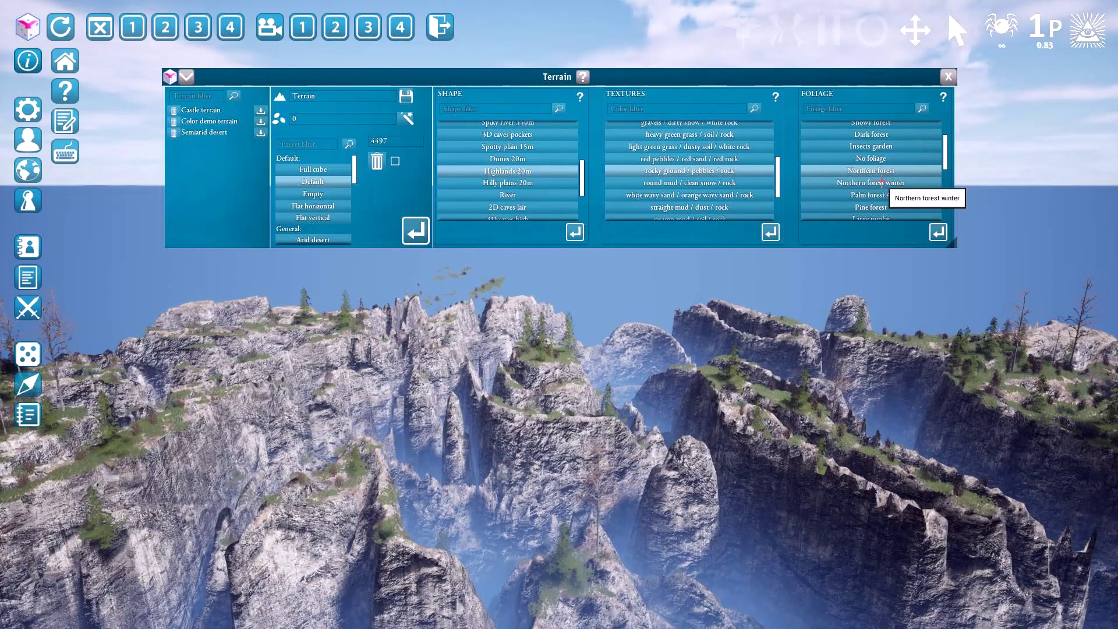
# Apply the "Northern forest winter" foliage and the "round mud / clean snow / rock" textures to the terrain.
pyautogui.scroll(-1, 882, 182)
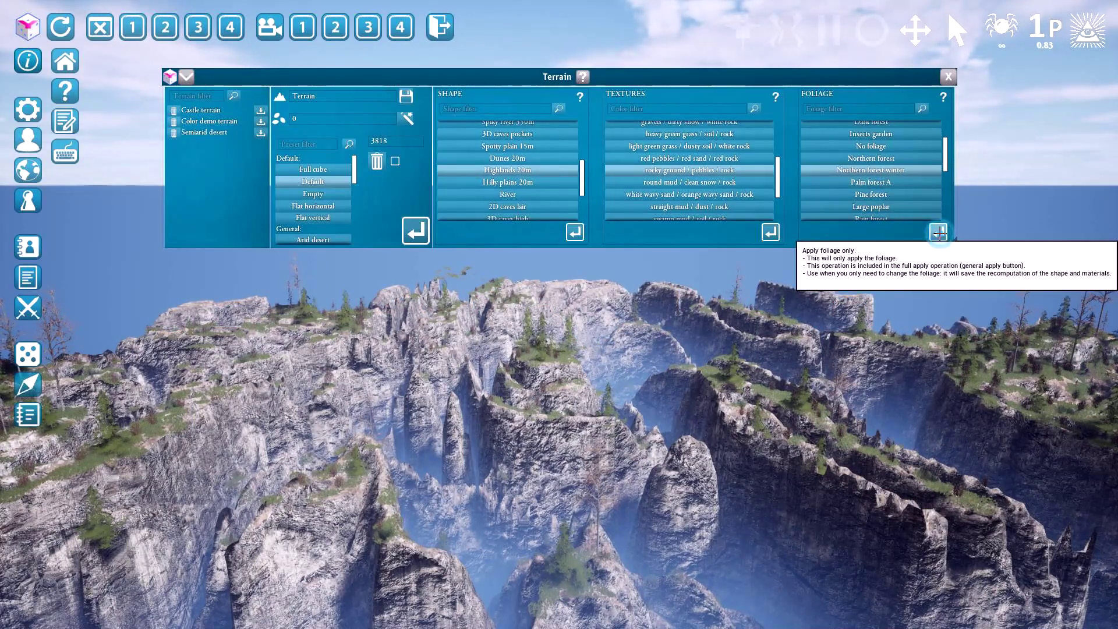
pyautogui.click(939, 233)
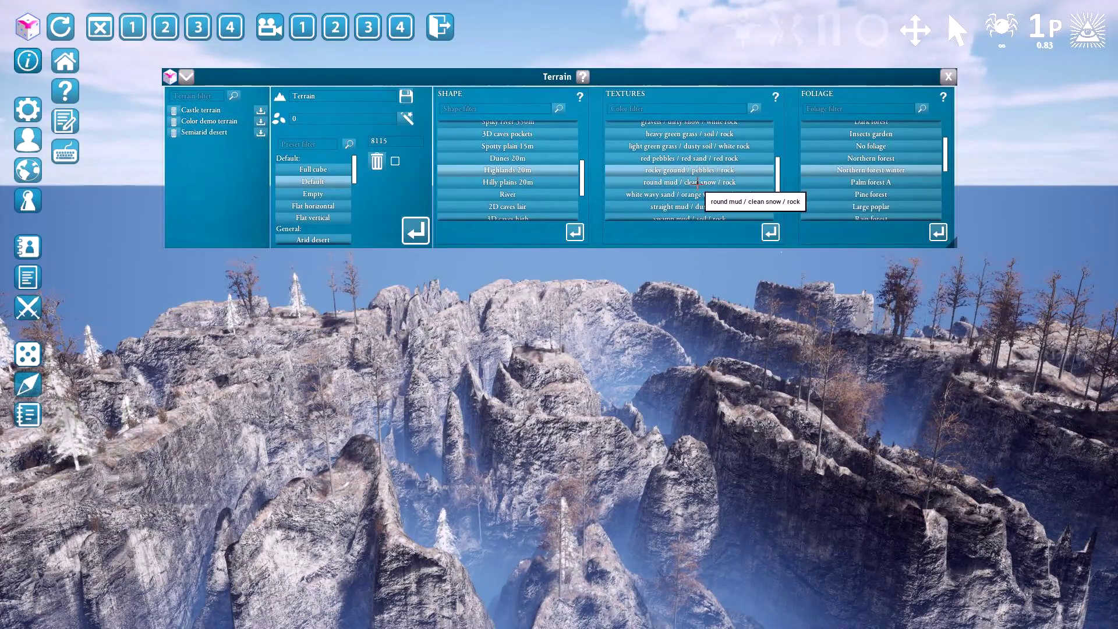
pyautogui.click(699, 182)
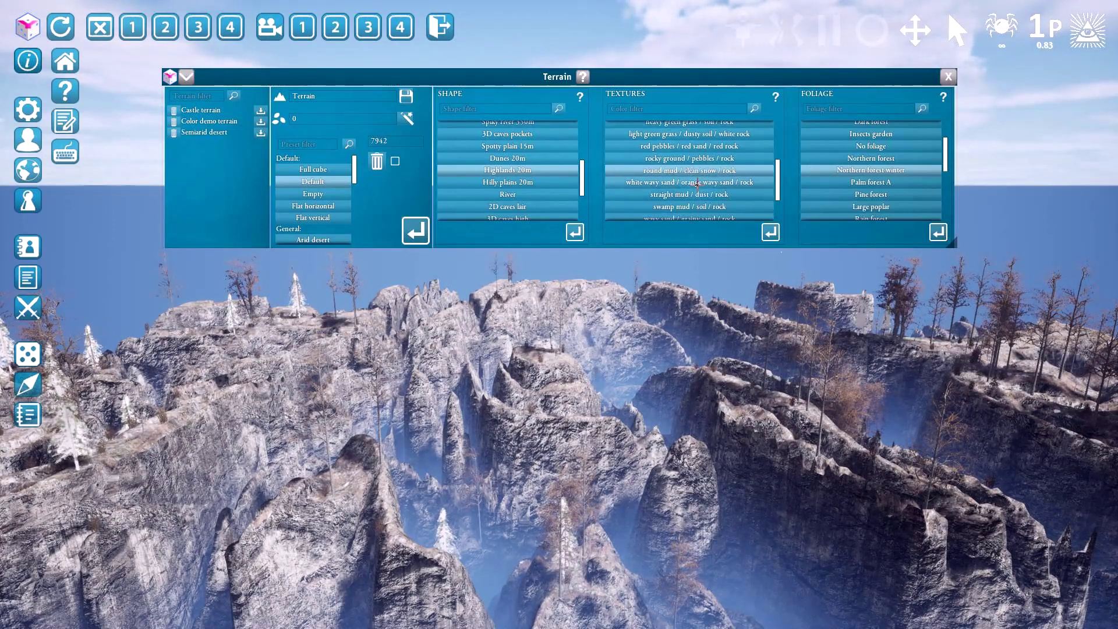
pyautogui.click(771, 231)
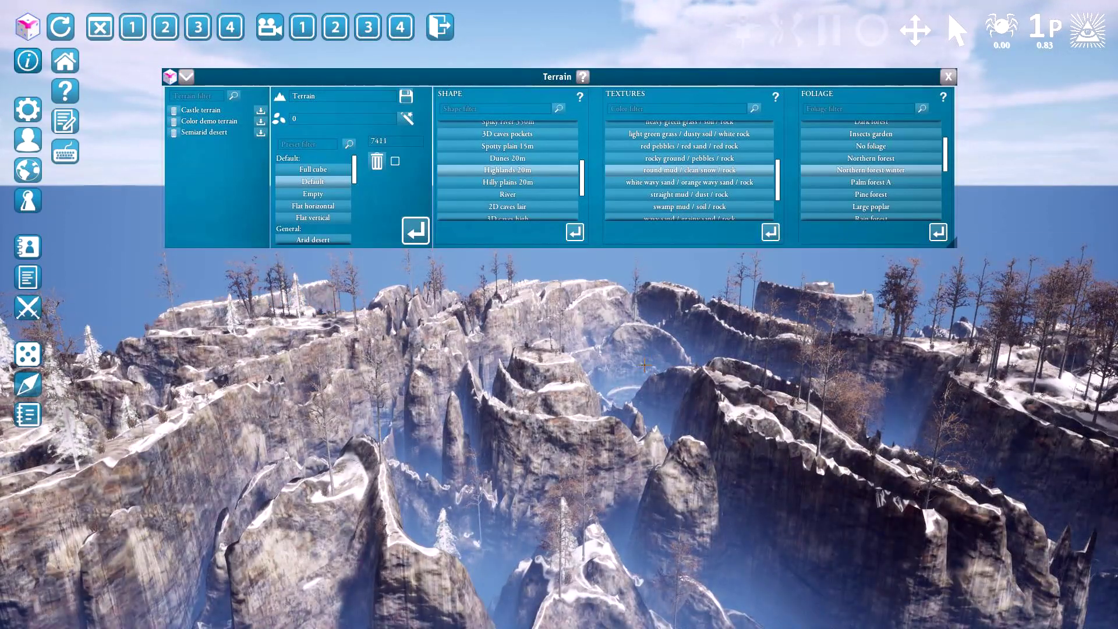
# View the whole terrain from directly overhead.
pyautogui.moveTo(690, 382); pyautogui.dragTo(621, 412, button='right')
pyautogui.moveTo(703, 380); pyautogui.dragTo(785, 476, button='right')
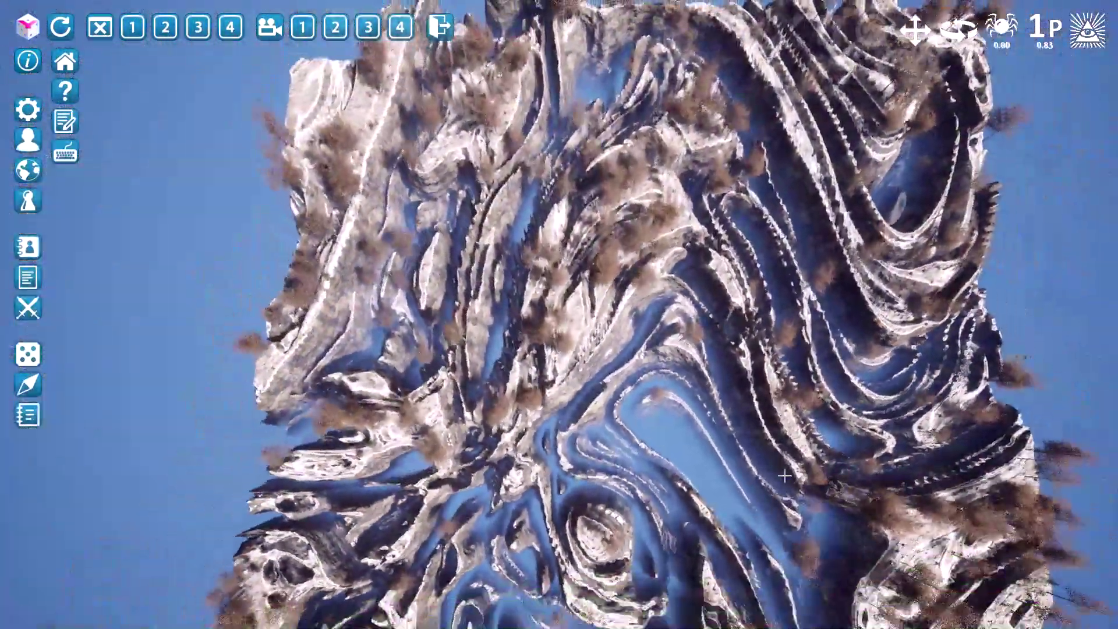
pyautogui.scroll(-3, 784, 478)
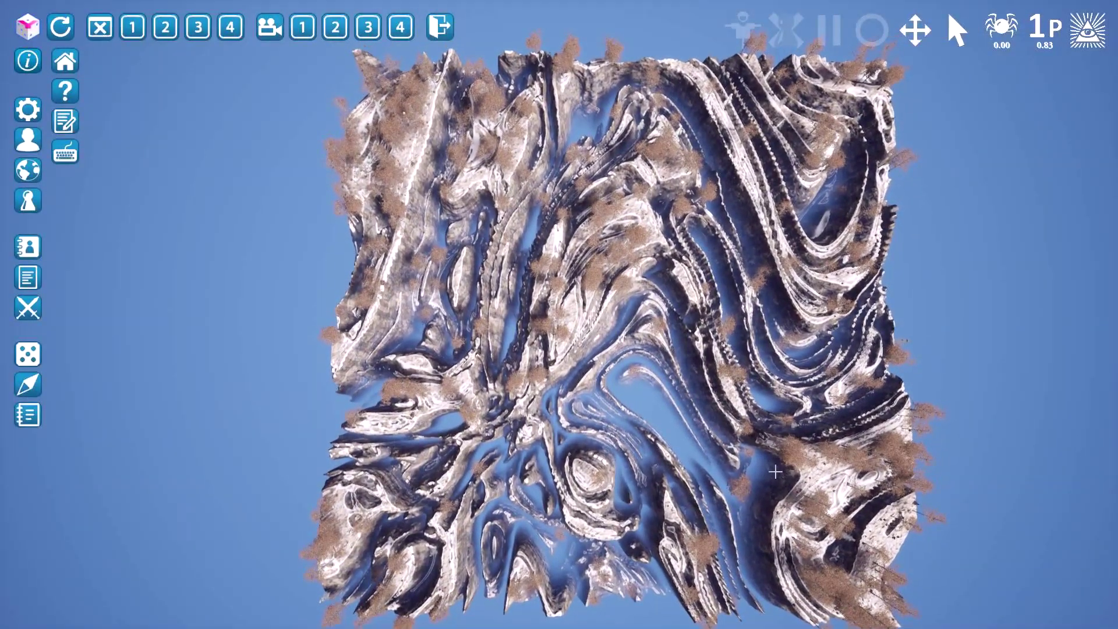